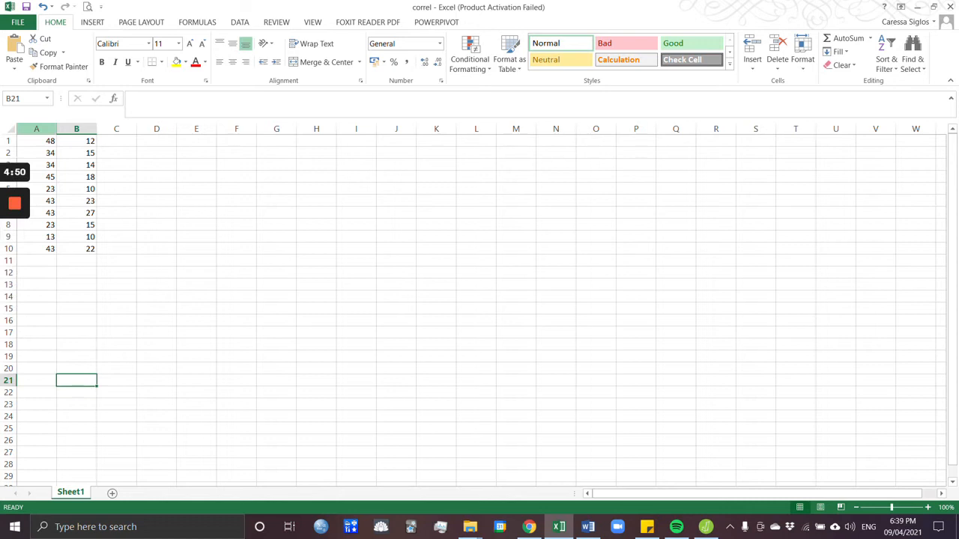
Examine the paired values in columns A and B of the correl worksheet, rows 1 to 10.
click(36, 129)
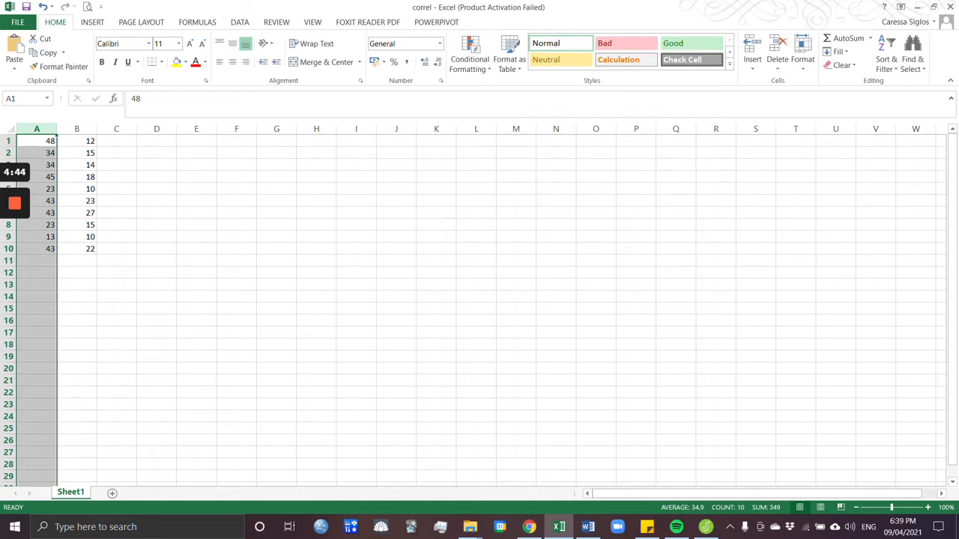
click(36, 248)
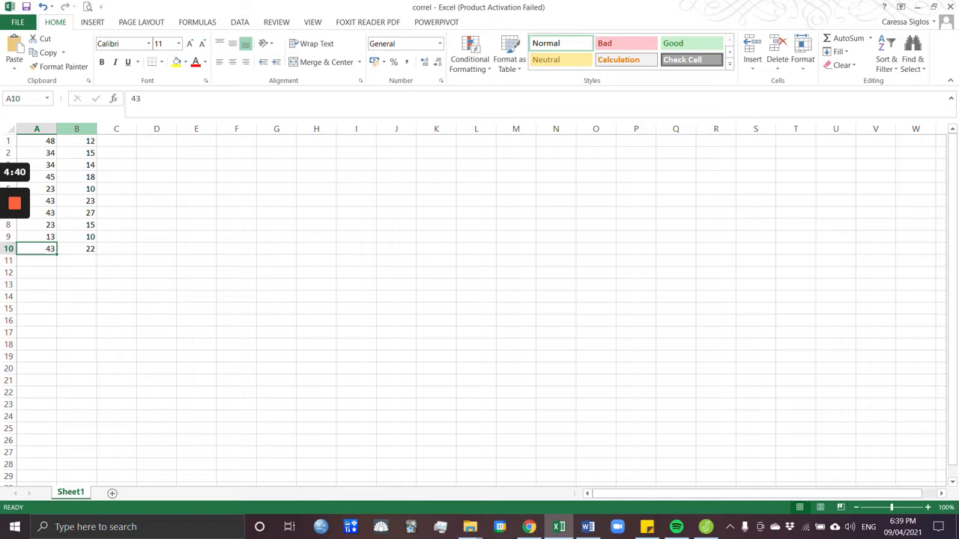
click(77, 129)
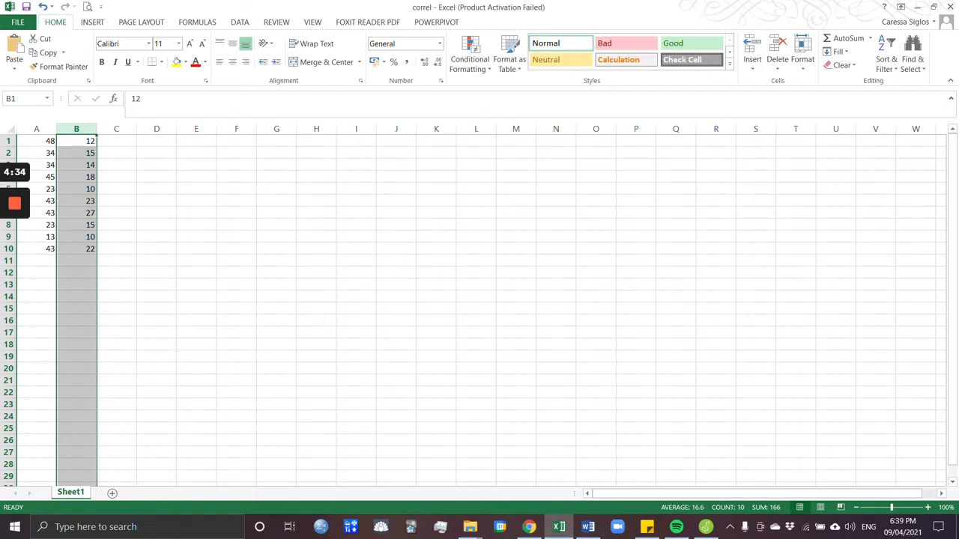
click(37, 141)
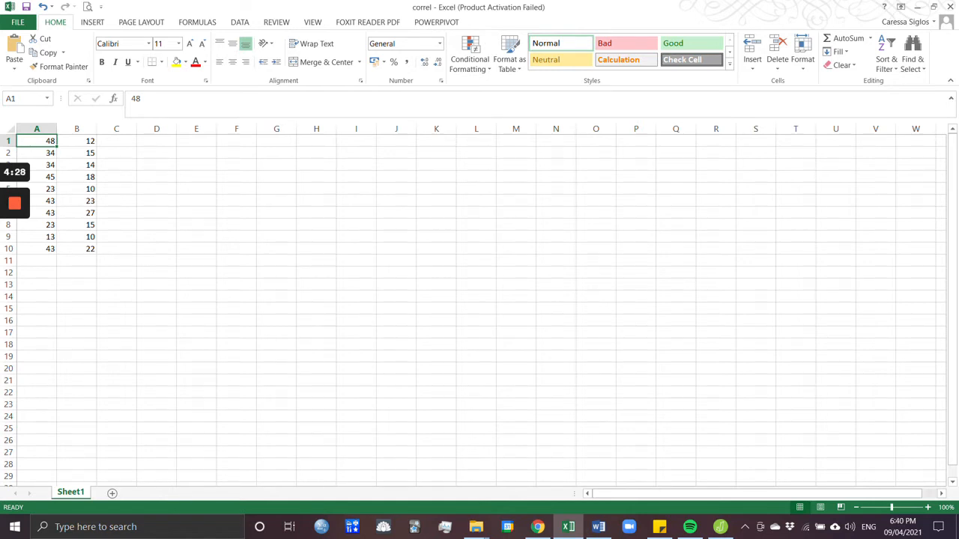
click(76, 140)
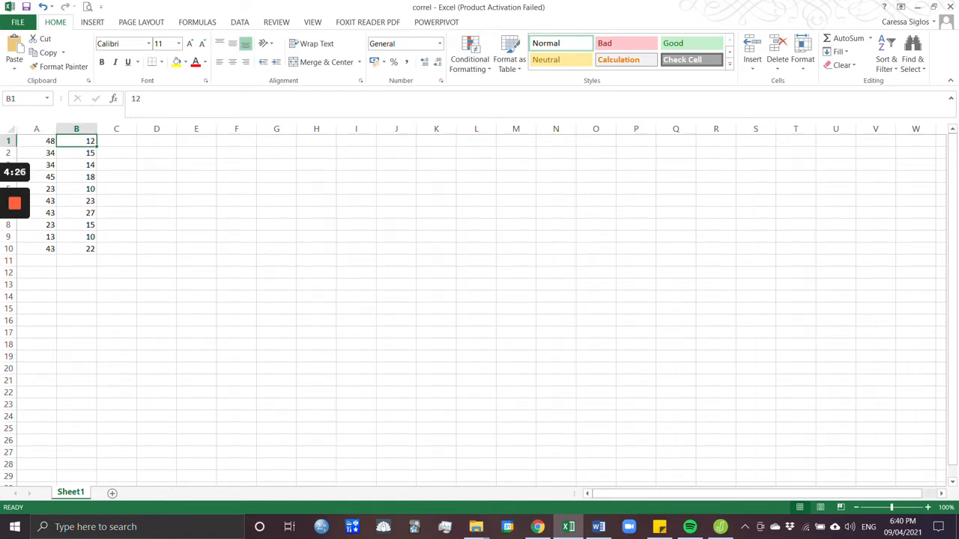
click(37, 141)
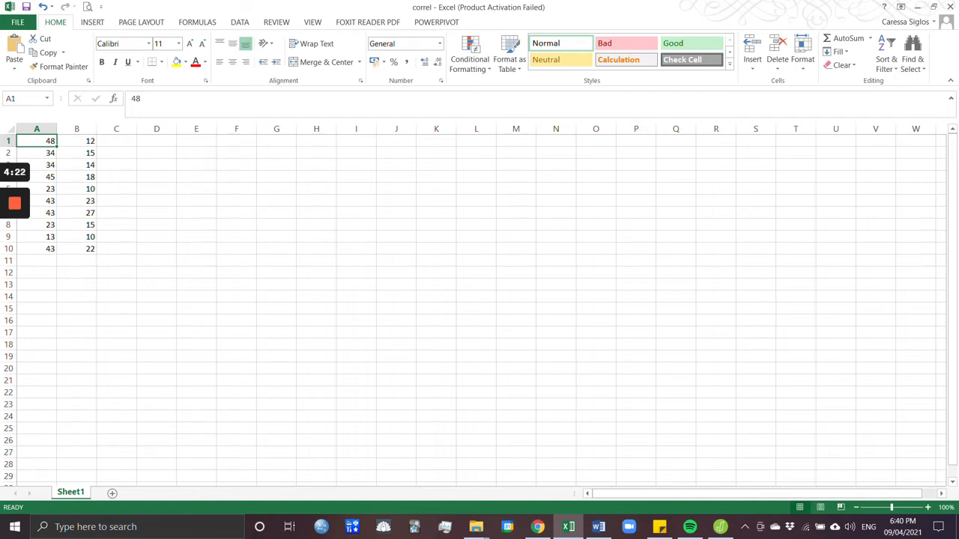
click(48, 165)
click(76, 188)
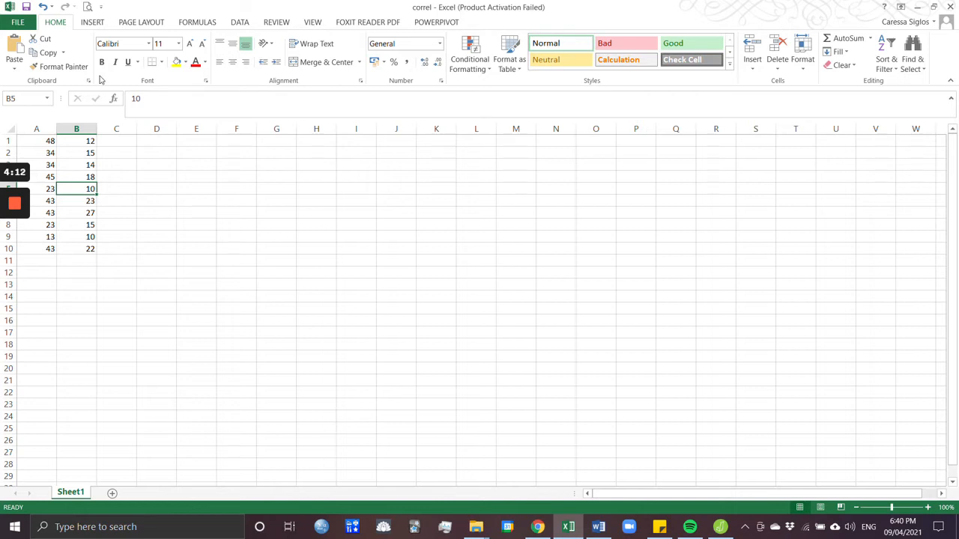
Review the file formats available for saving a copy of the correl workbook, and leave without saving.
click(10, 25)
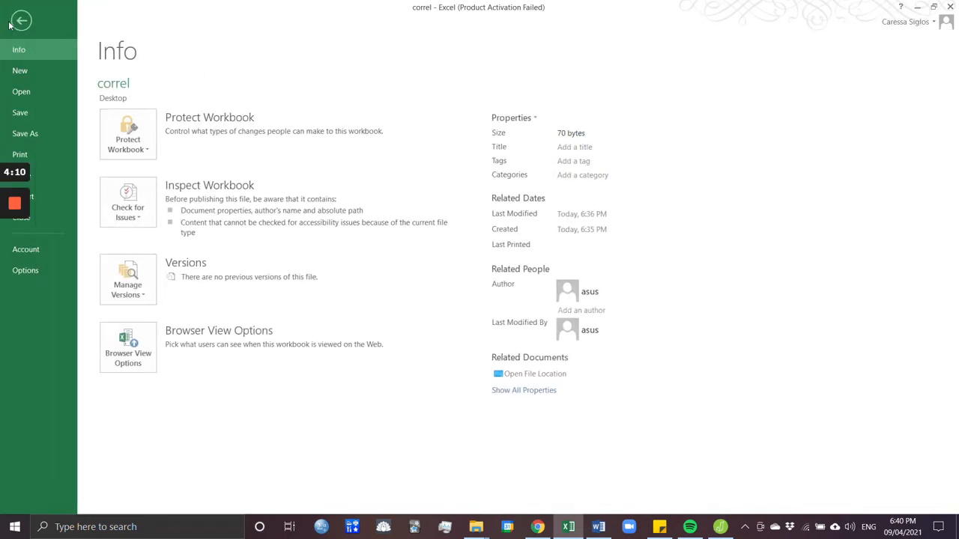
click(42, 130)
click(325, 126)
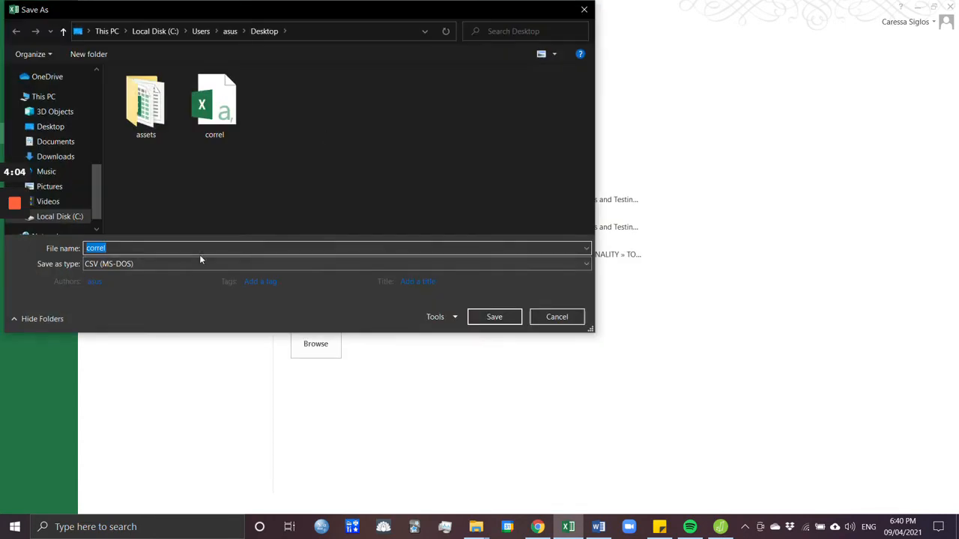
click(203, 264)
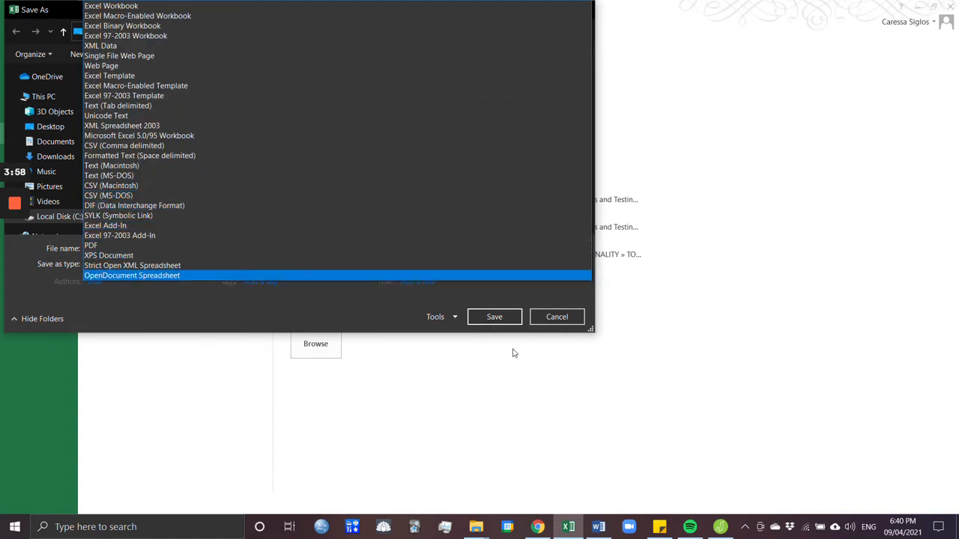
click(564, 316)
click(561, 319)
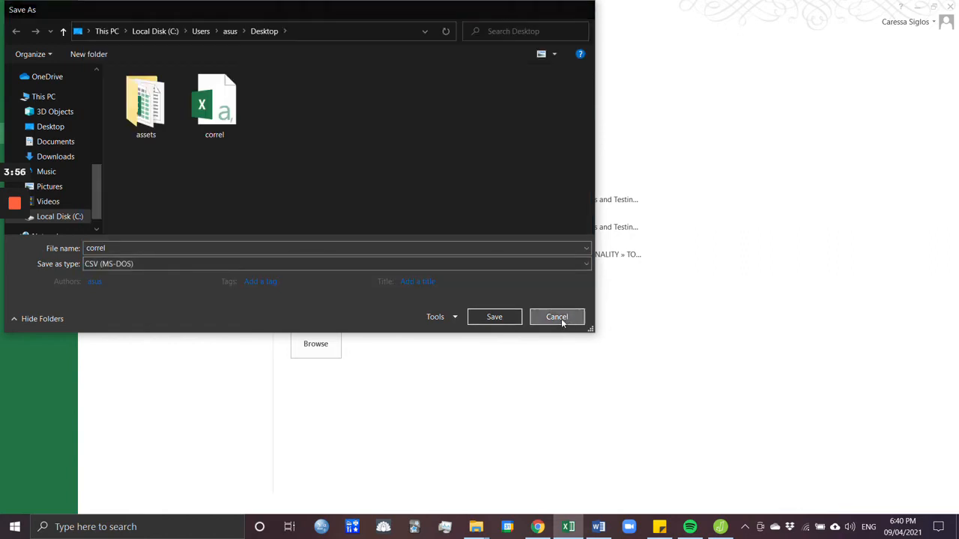
Switch to JASP and load the correl data file from the Desktop folder in a maximized window.
click(719, 528)
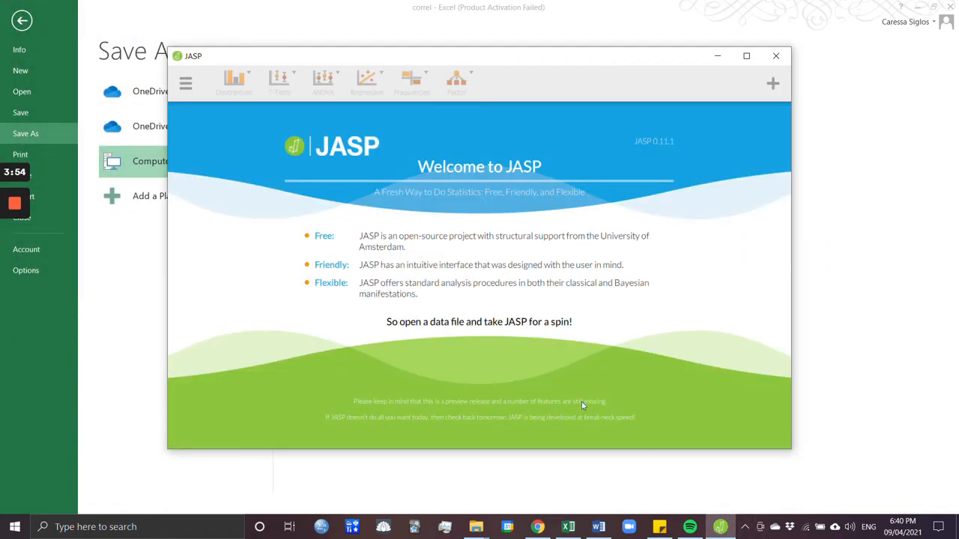
click(185, 83)
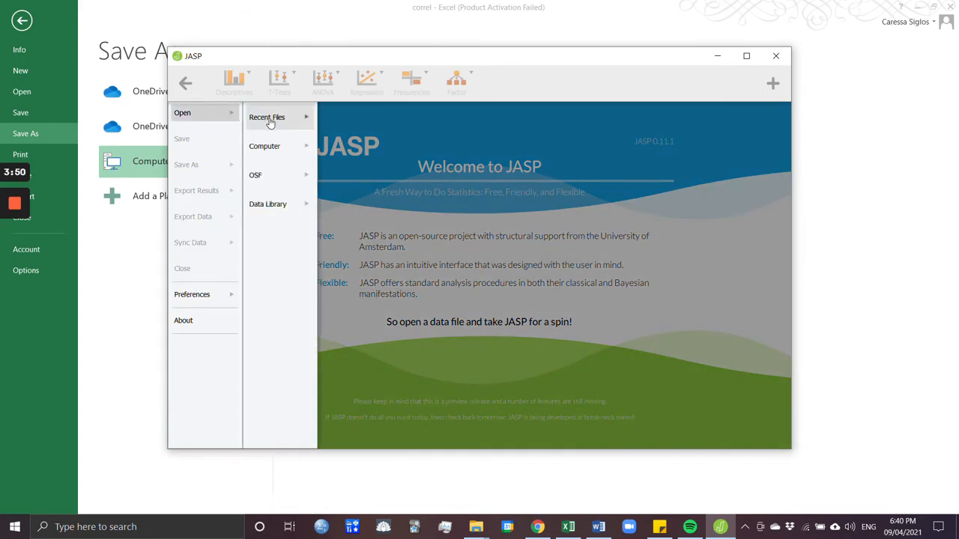
click(268, 119)
click(277, 151)
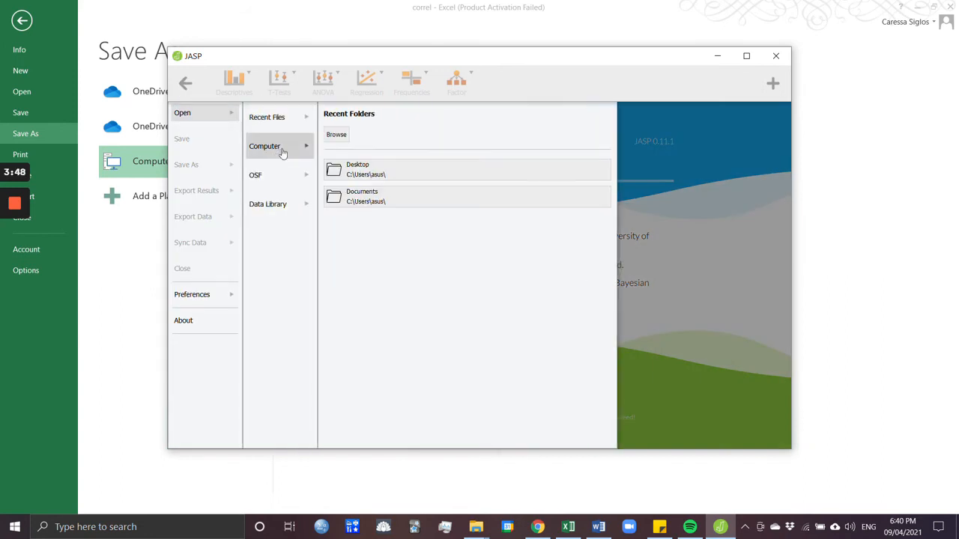
click(382, 178)
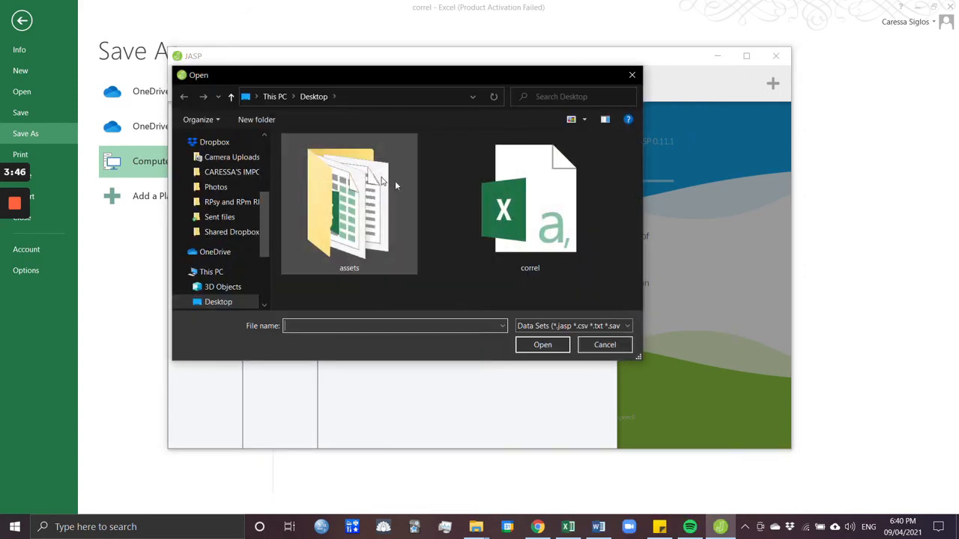
click(547, 198)
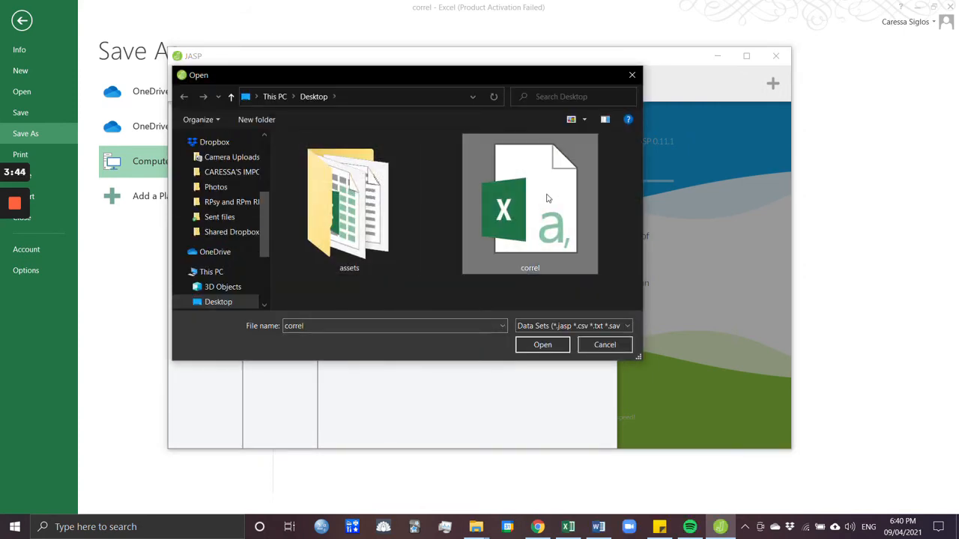
click(530, 346)
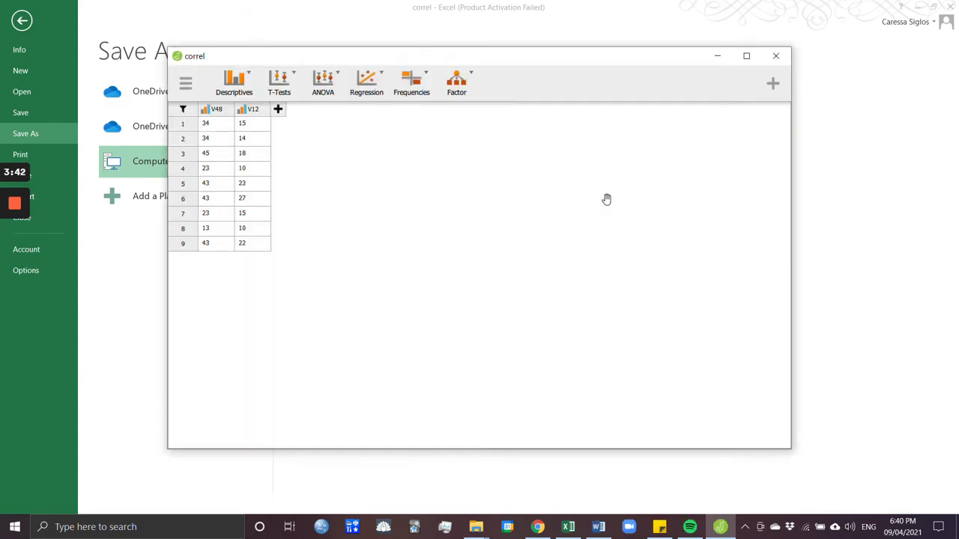
click(746, 56)
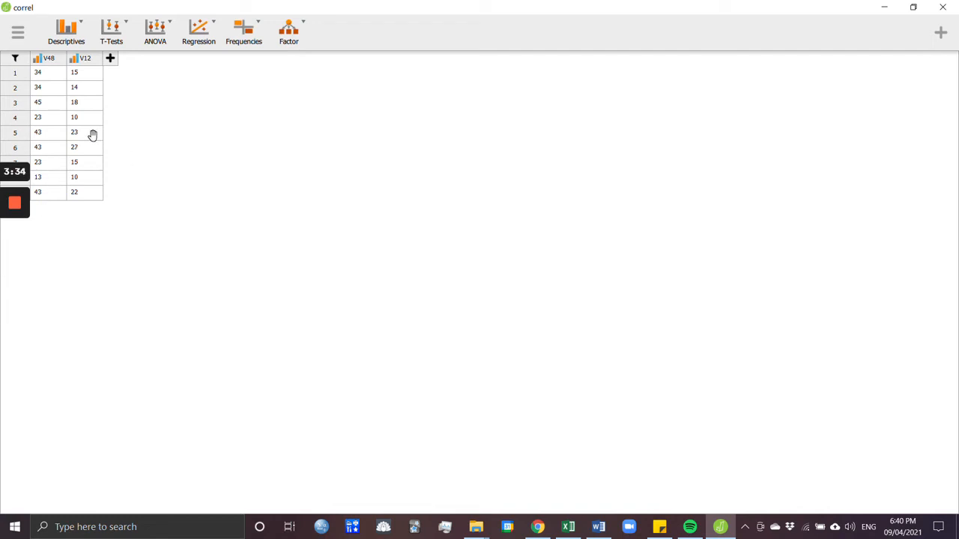
Create a Correlation Matrix regression analysis, and restore the JASP window to a movable size, raised and widened.
click(199, 37)
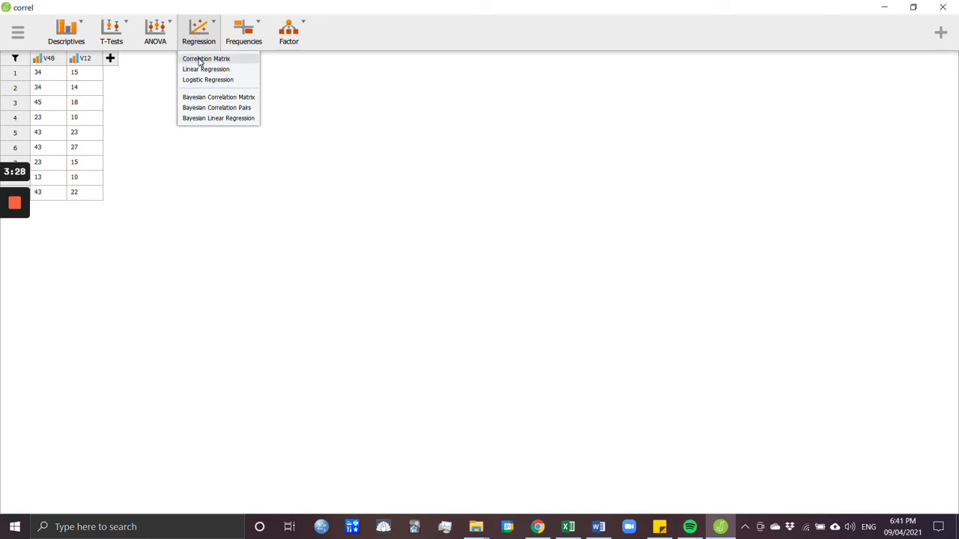
click(202, 59)
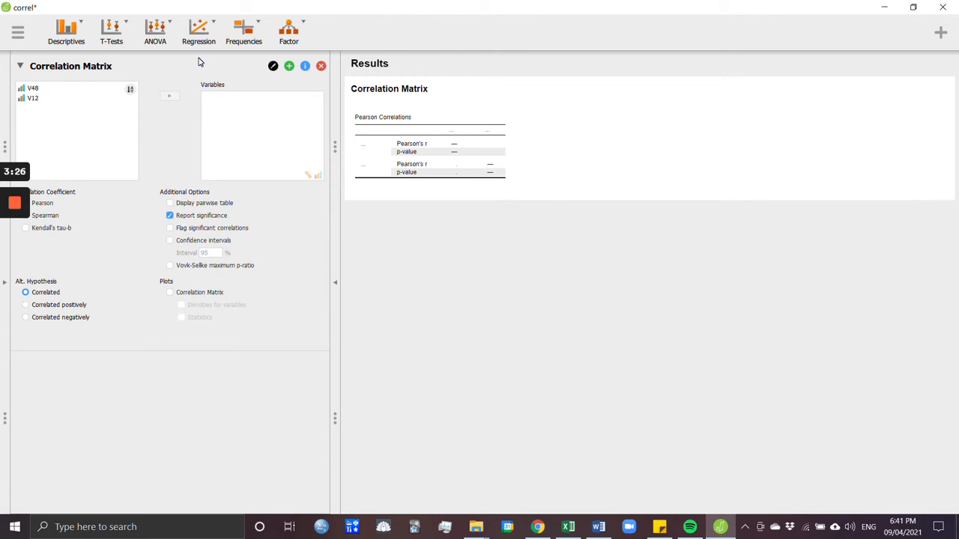
mouse_move(385, 93)
click(913, 7)
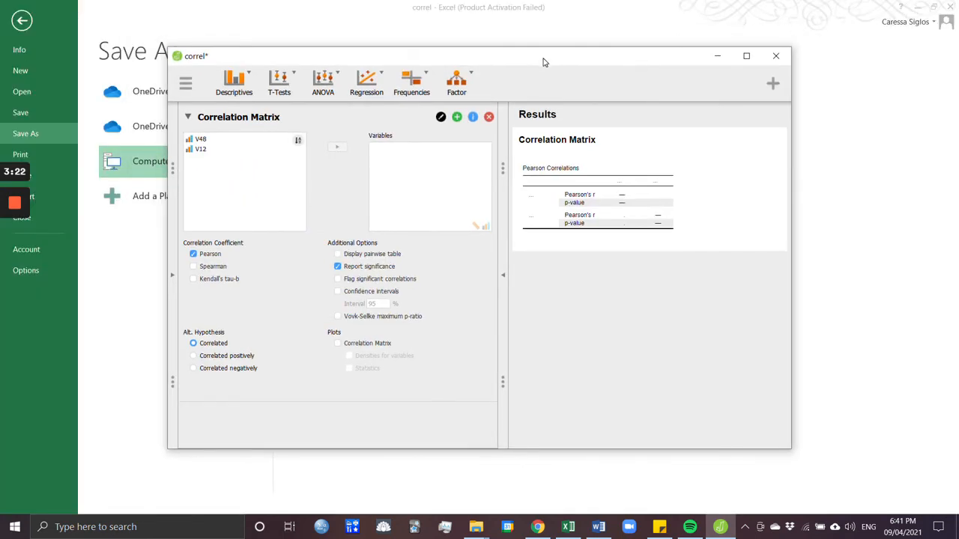
drag(634, 46, 641, 9)
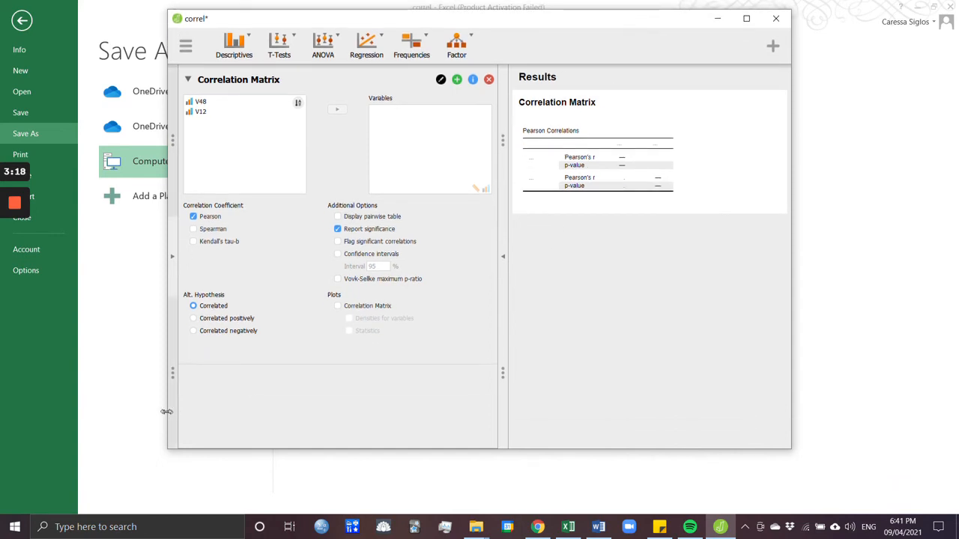
drag(168, 411, 67, 402)
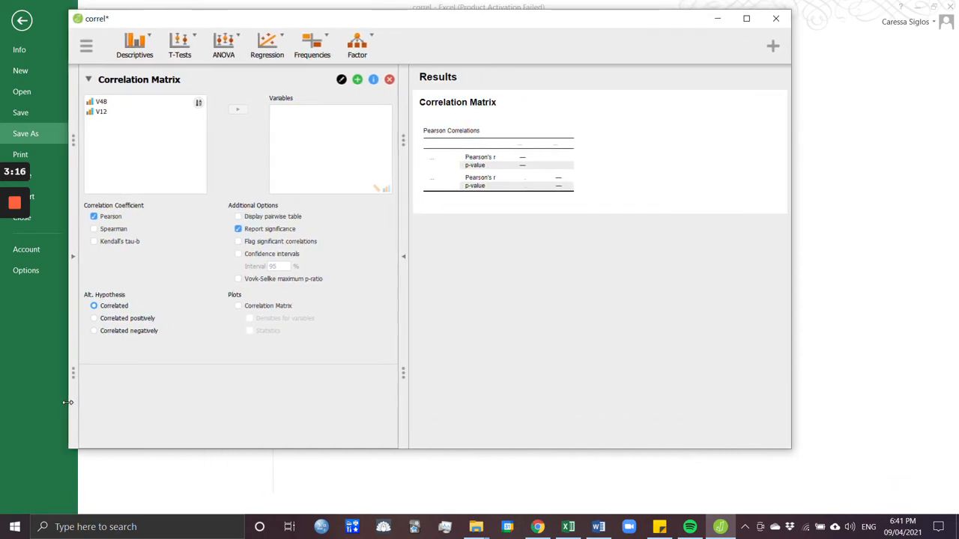
Add Spearman alongside the Pearson coefficient, and enable the pairwise table display and flagging of significant correlations.
click(94, 217)
click(94, 229)
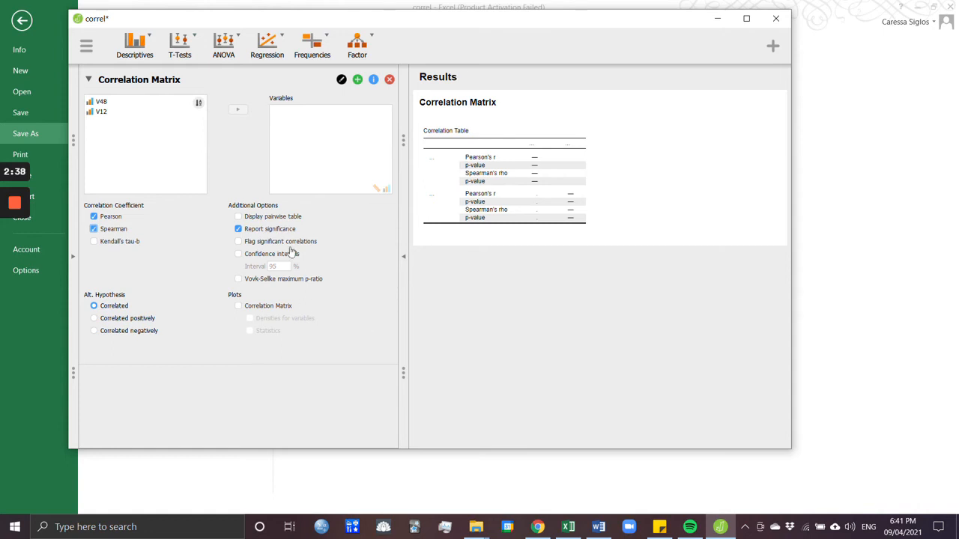
click(237, 217)
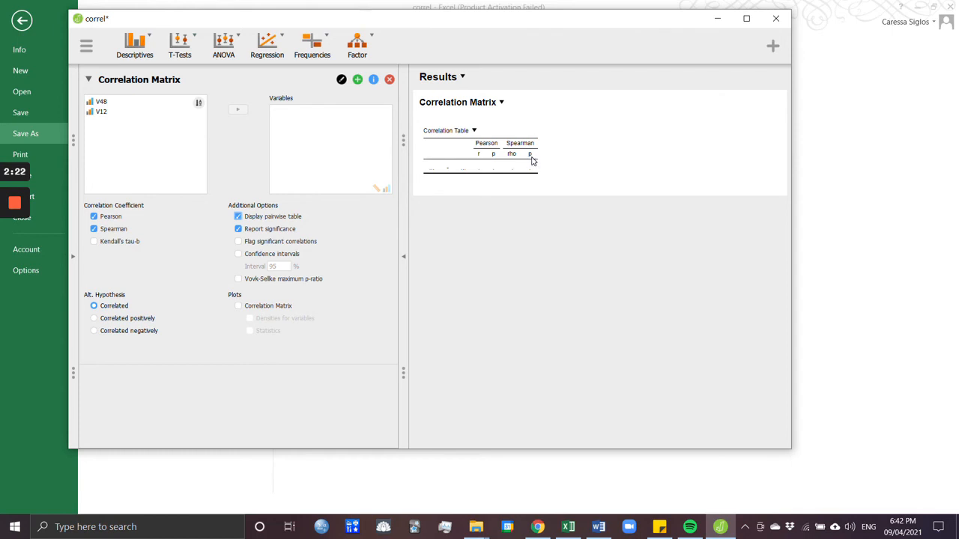
click(238, 242)
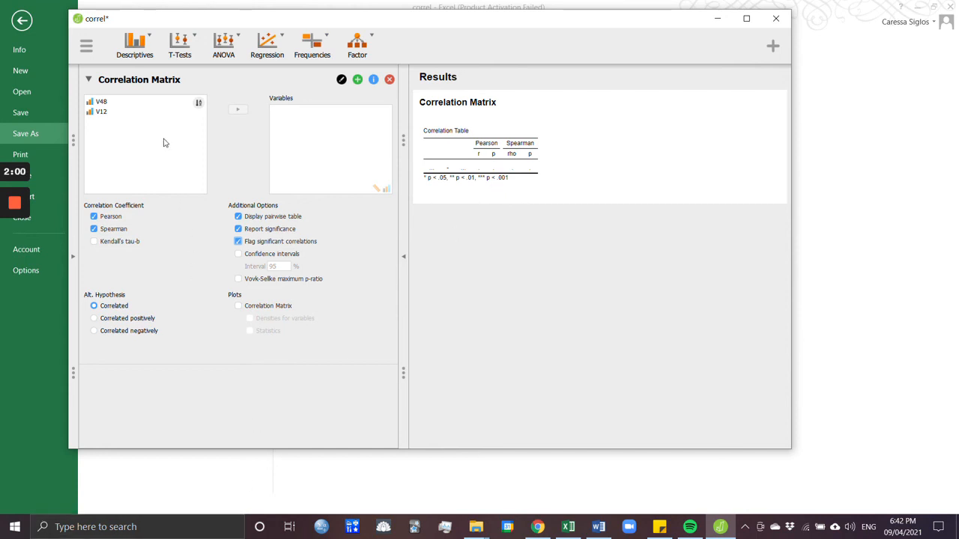
Assign both V48 and V12 as the variables of the correlation matrix.
click(102, 102)
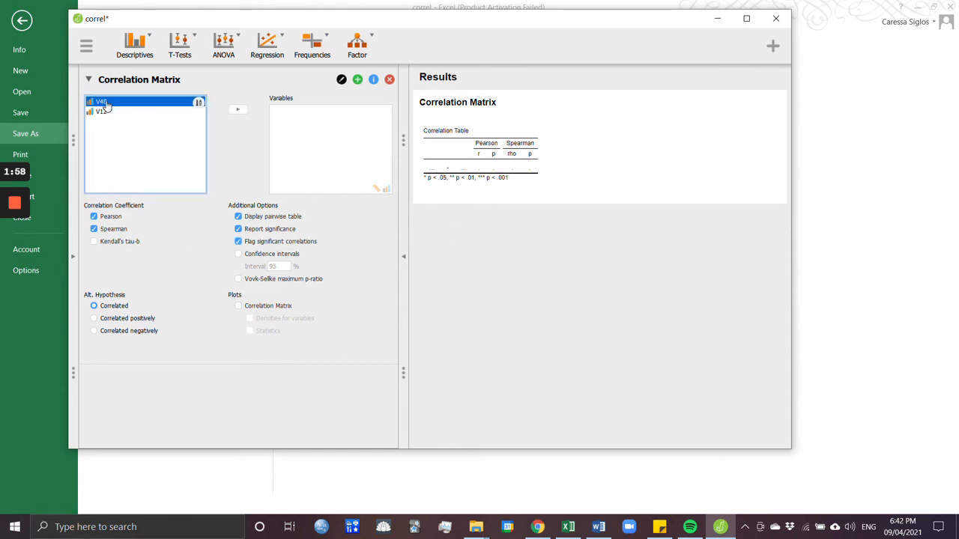
shift+click(102, 112)
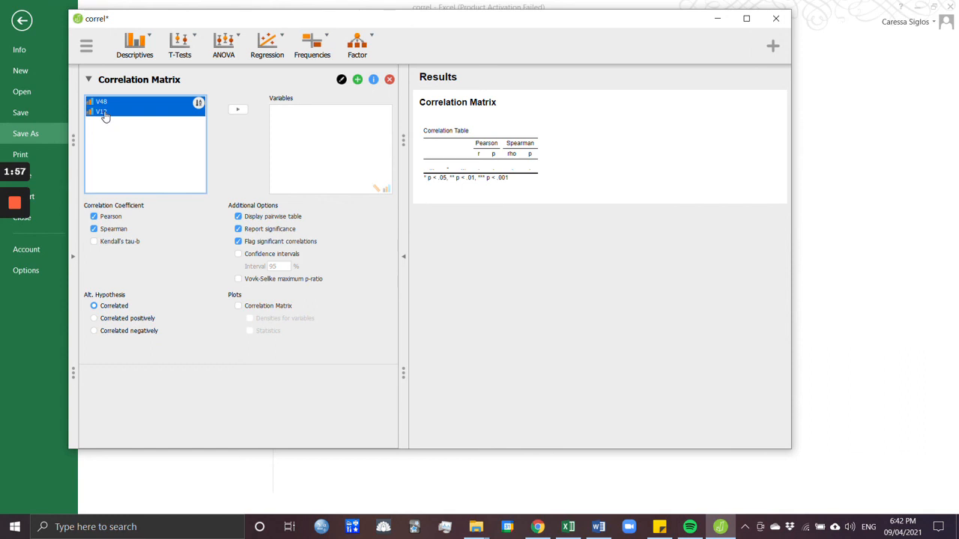
click(241, 112)
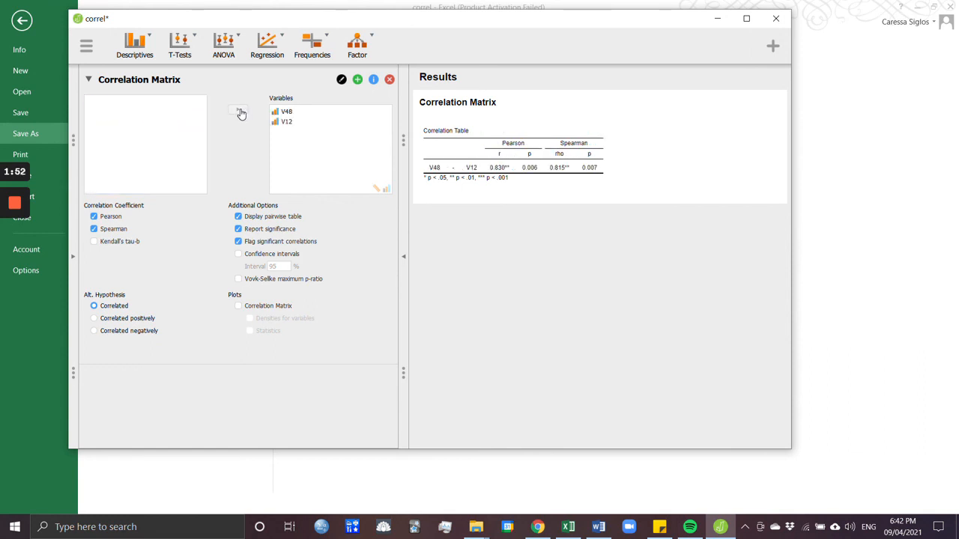